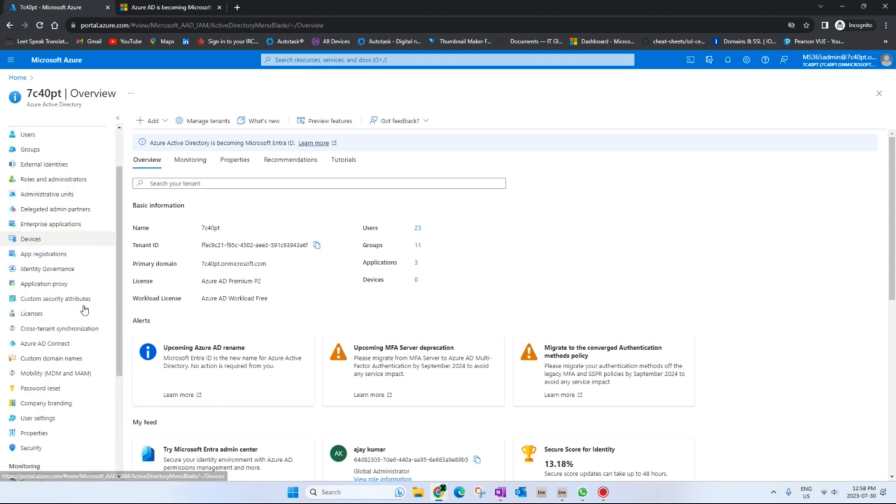
Open the list of Conditional Access policies in the tenant's Security settings.
left_click(38, 283)
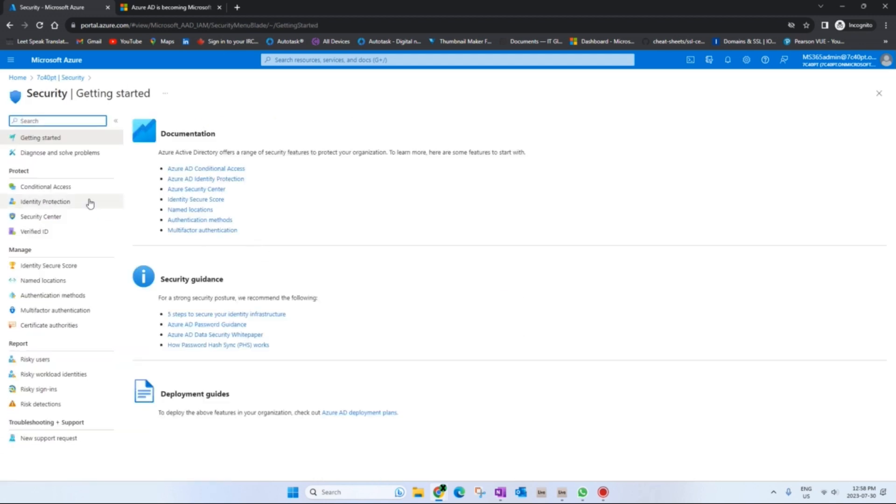
left_click(46, 190)
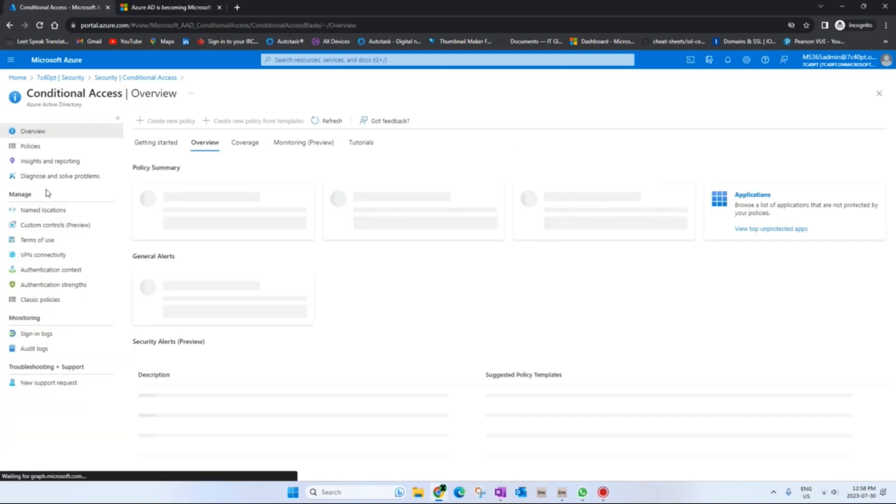
left_click(54, 149)
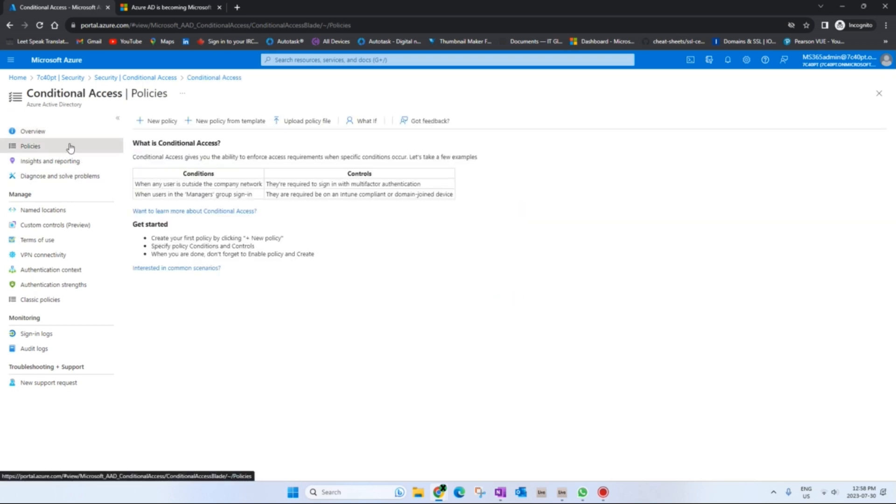
left_click(152, 121)
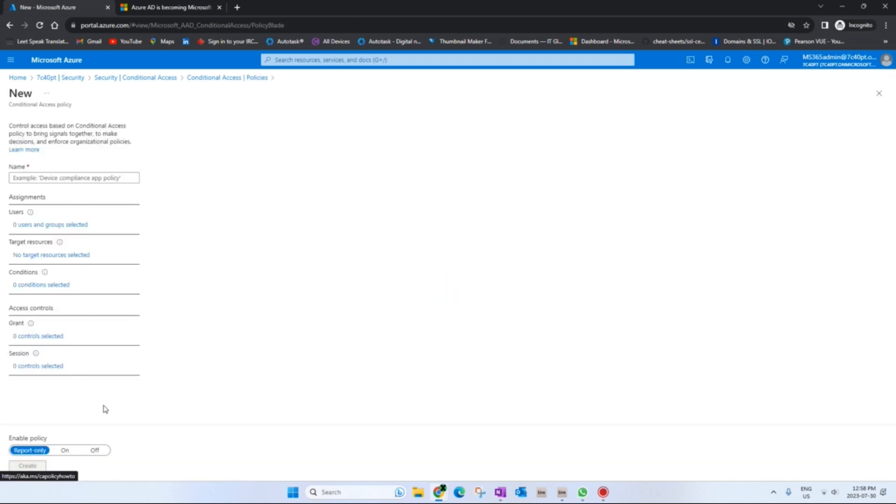
left_click(145, 78)
left_click(43, 185)
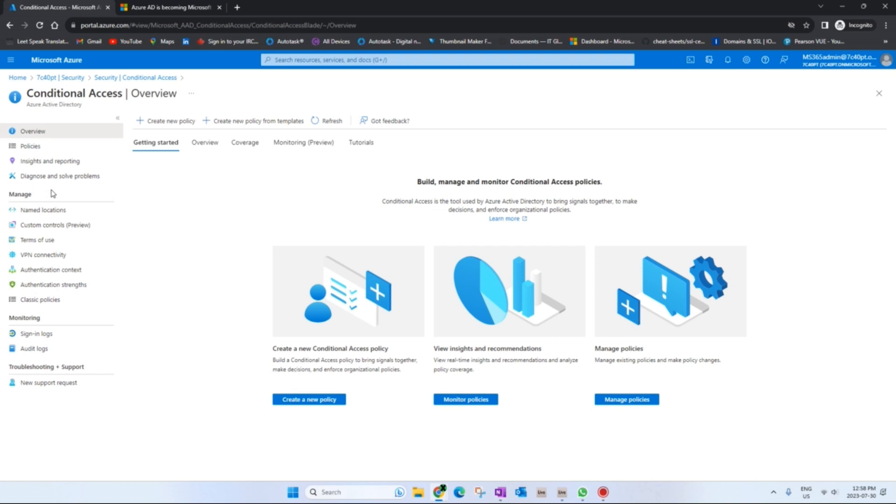
left_click(267, 127)
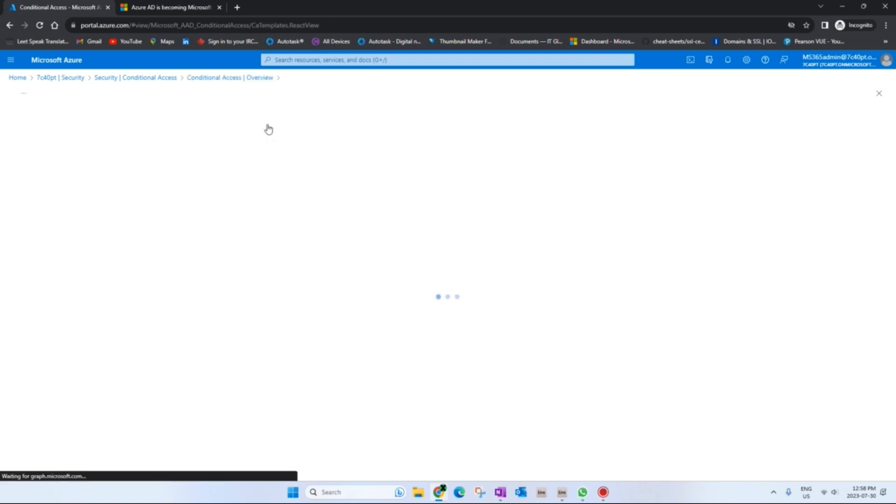
left_click(163, 78)
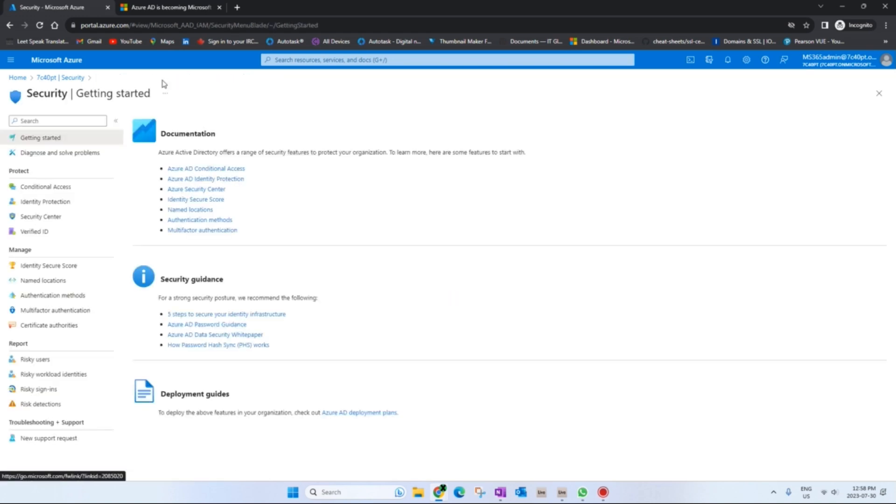
left_click(64, 186)
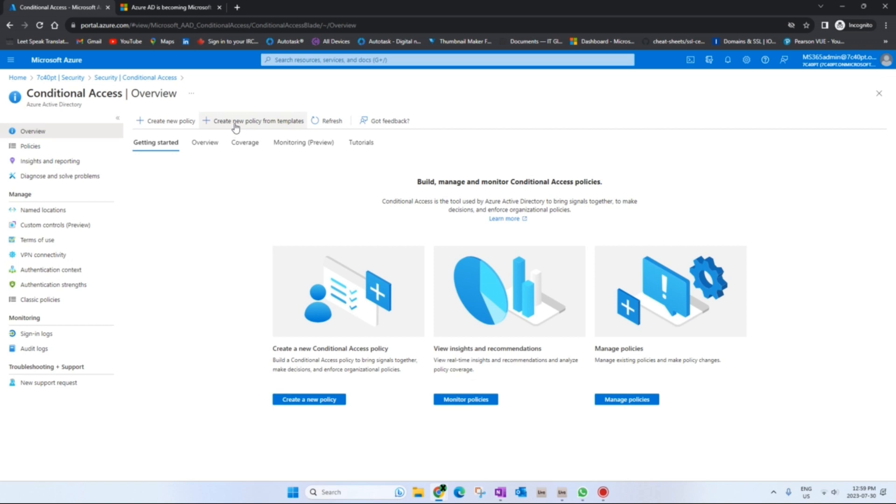
Start a new policy from the Remote work template "Require multifactor authentication for all users" and proceed to its review.
left_click(236, 121)
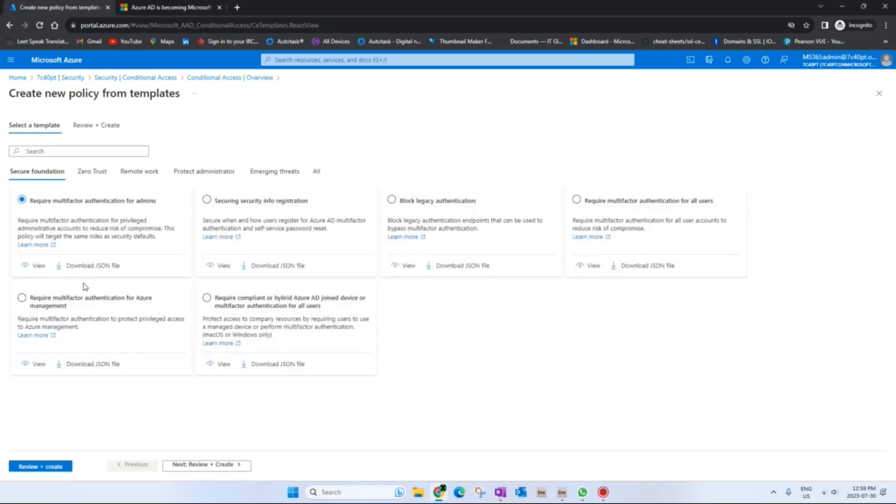
left_click(96, 172)
left_click(135, 172)
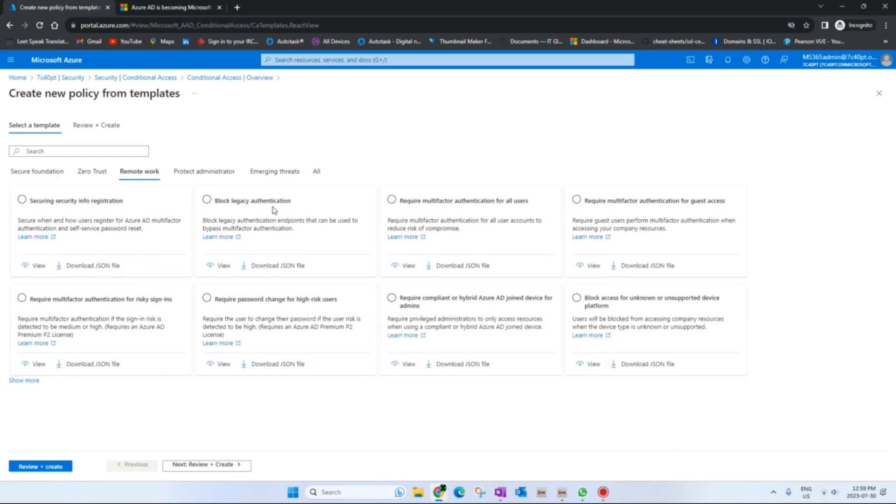
left_click(210, 174)
left_click(28, 173)
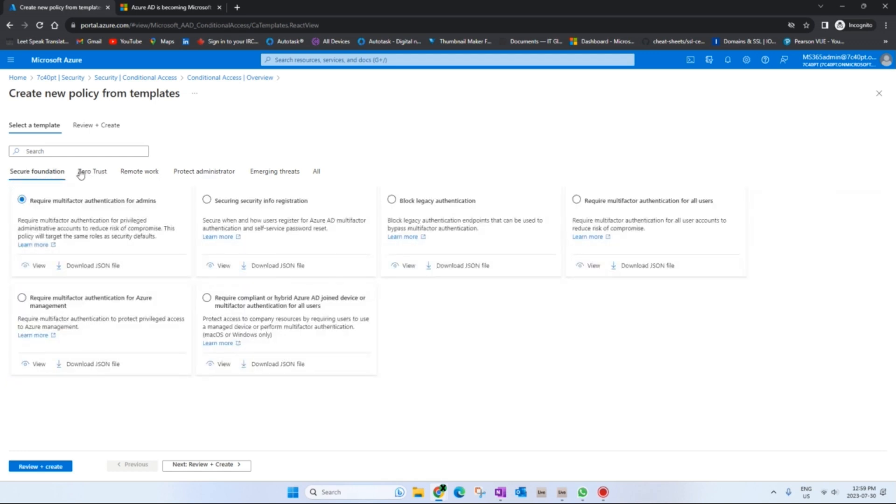
left_click(82, 174)
left_click(130, 174)
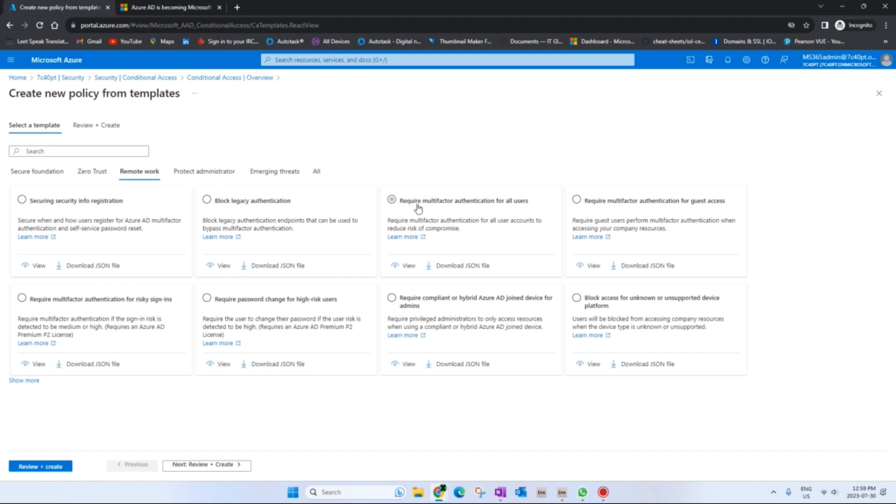
left_click(483, 209)
left_click(50, 468)
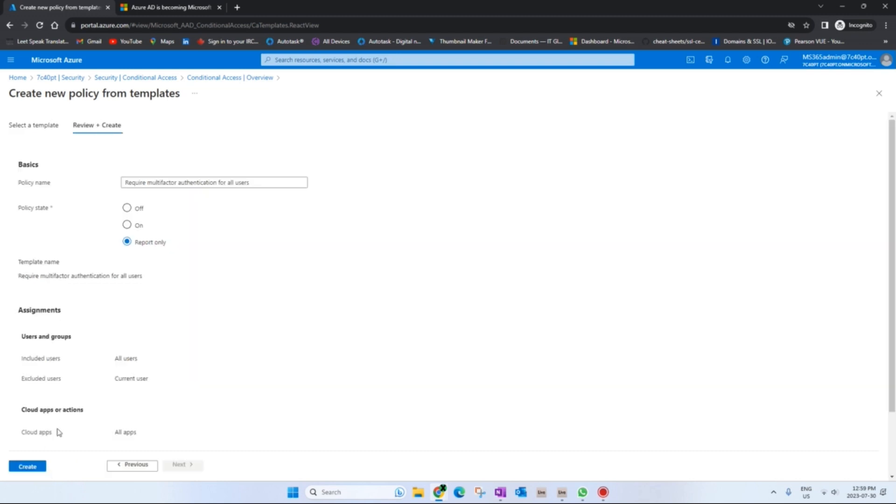
Examine the policy's basics and its state options, trying On and returning the state to Report only.
scroll(166, 314, "down", 2)
scroll(190, 294, "up", 2)
triple_click(41, 208)
left_click(61, 224)
scroll(175, 292, "down", 2)
scroll(172, 296, "up", 2)
scroll(166, 295, "down", 2)
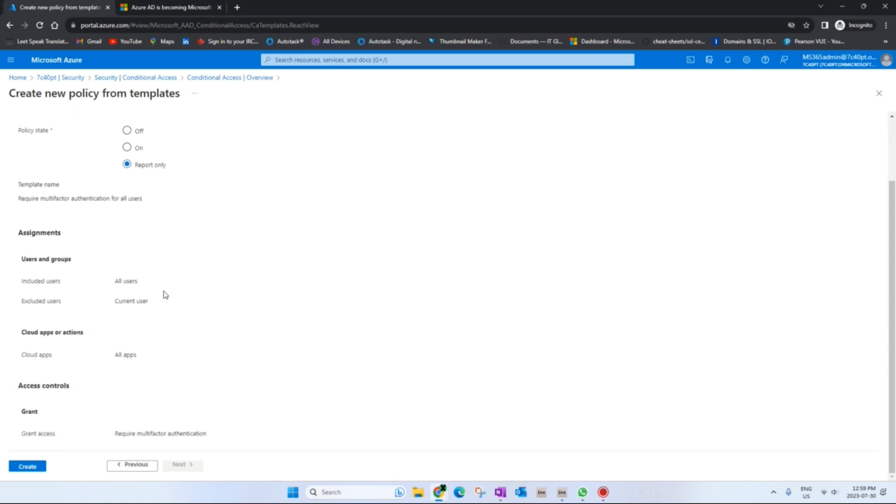
scroll(186, 292, "up", 2)
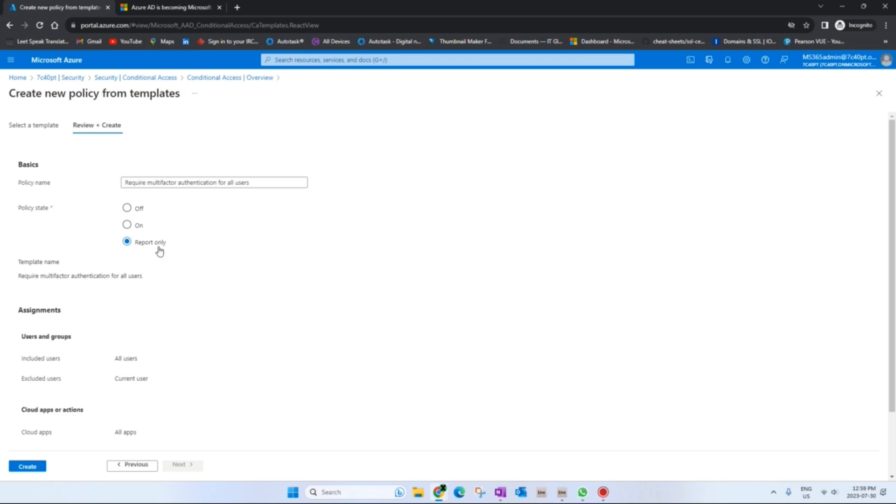
left_click(127, 226)
left_click(127, 242)
scroll(204, 307, "down", 2)
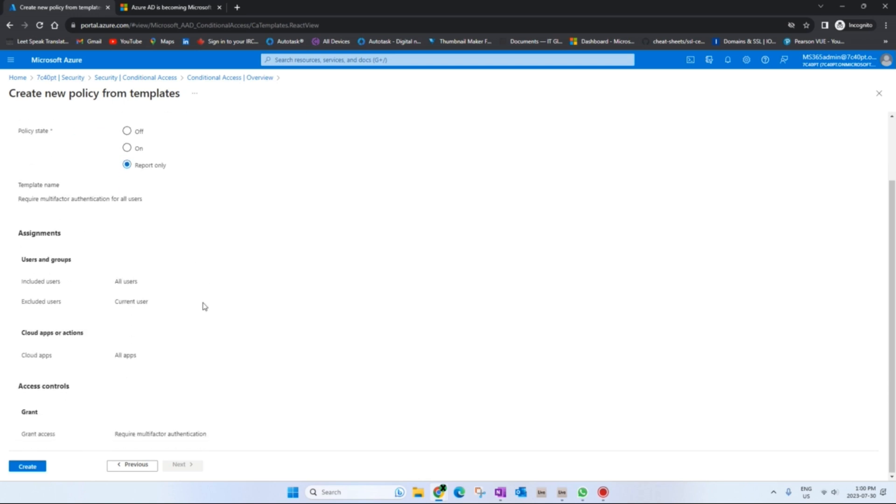
Examine the policy's included and excluded users, its cloud apps and its grant access control.
left_click_drag(28, 259, 146, 281)
left_click(96, 271)
left_click(147, 283)
left_click_drag(23, 306, 148, 301)
left_click(126, 299)
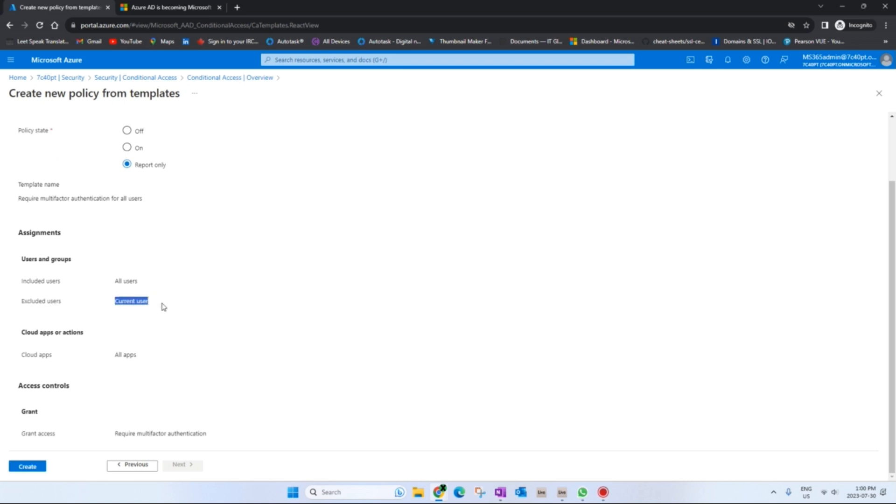
left_click(164, 307)
left_click_drag(21, 332, 141, 357)
left_click(96, 337)
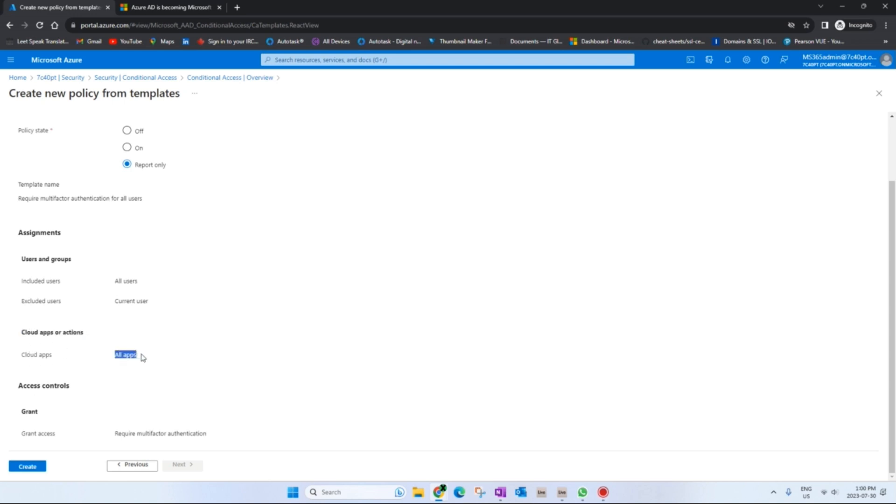
left_click(200, 374)
left_click_drag(16, 409, 49, 410)
left_click(19, 387)
left_click_drag(113, 433, 232, 435)
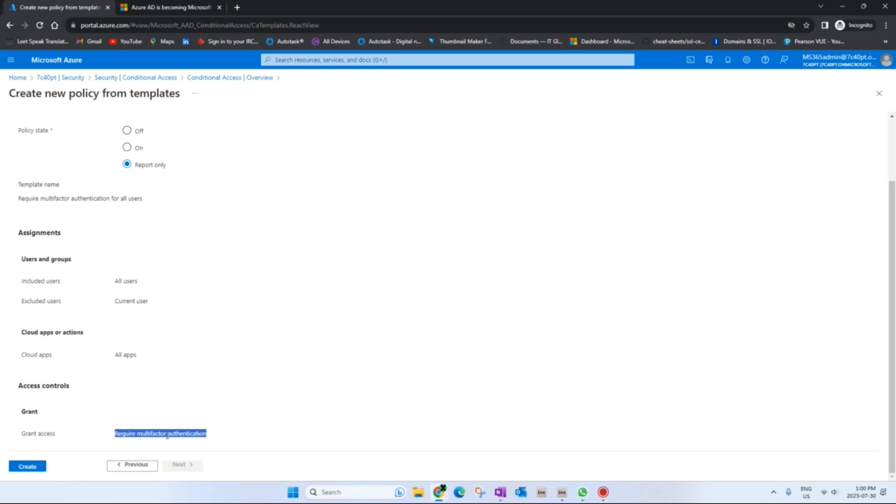
left_click(126, 434)
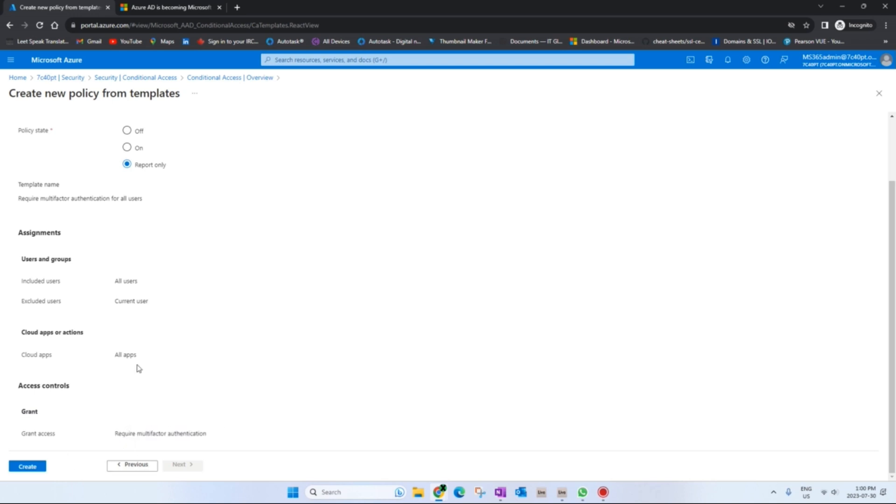
Create the multifactor authentication policy for all users in the Report only state and check the portal notifications.
scroll(139, 368, "up", 2)
scroll(135, 367, "down", 2)
scroll(136, 368, "up", 2)
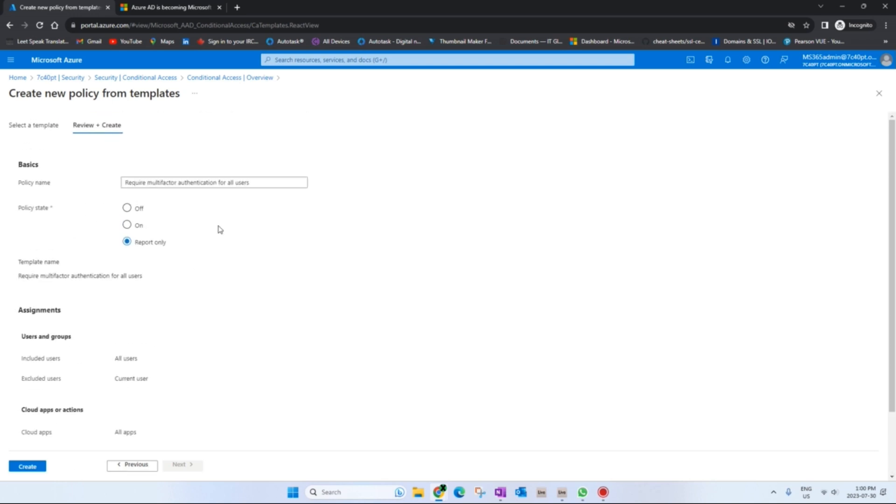
left_click(267, 185)
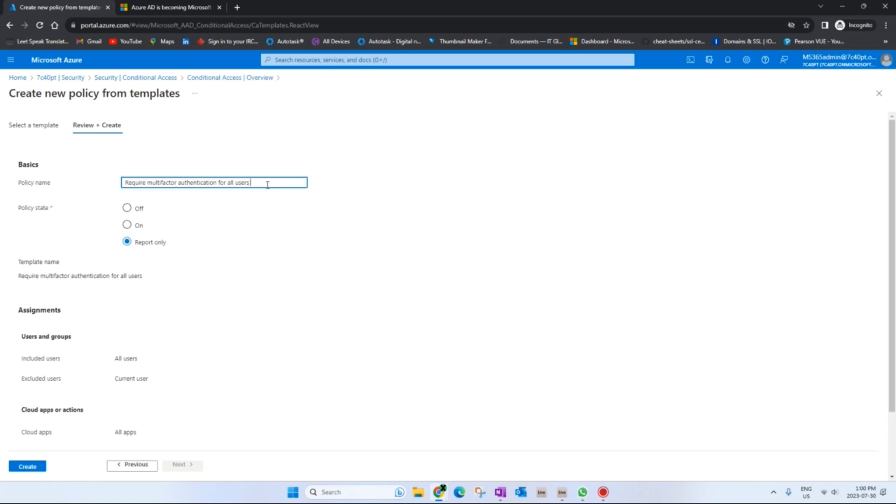
scroll(185, 269, "down", 2)
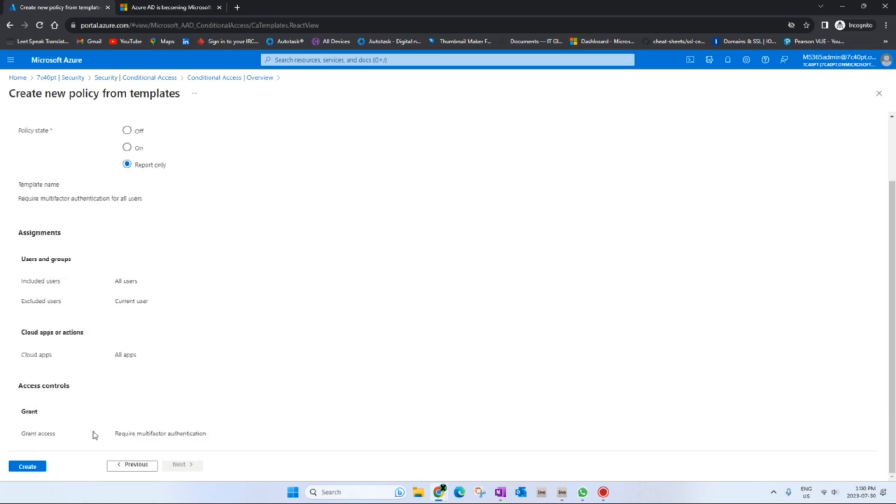
scroll(184, 350, "up", 2)
scroll(184, 350, "down", 2)
left_click(27, 466)
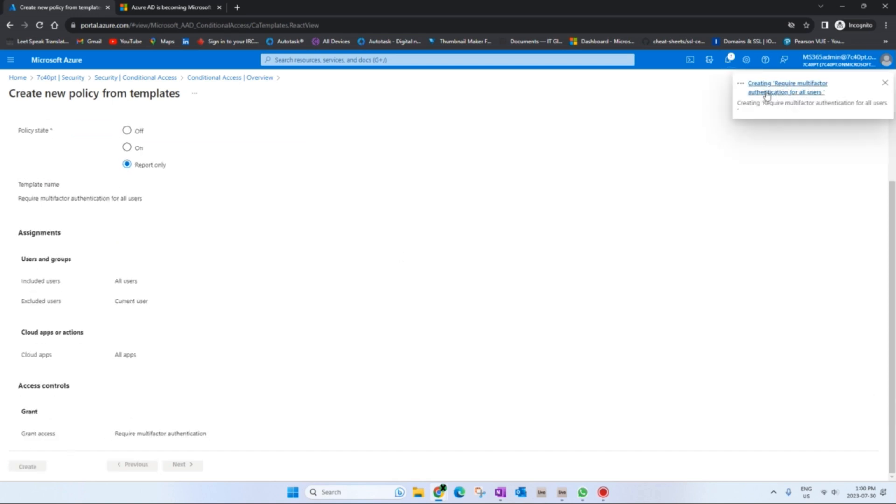
left_click(727, 61)
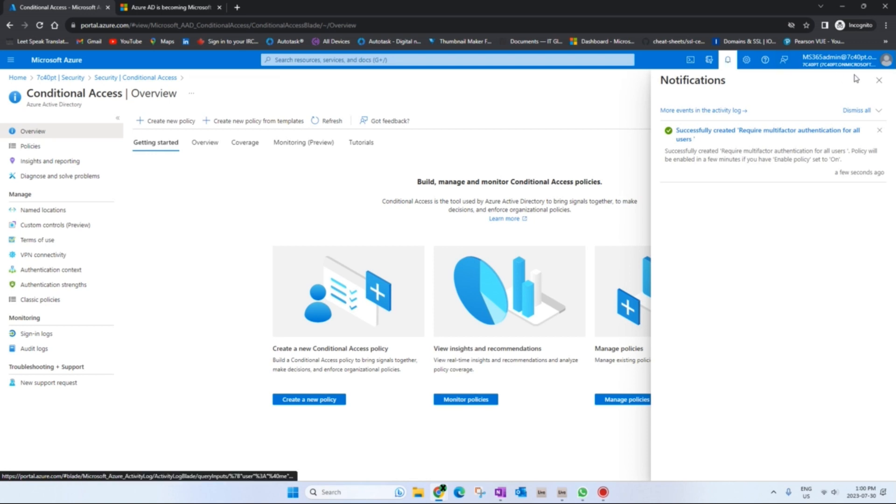
left_click(880, 81)
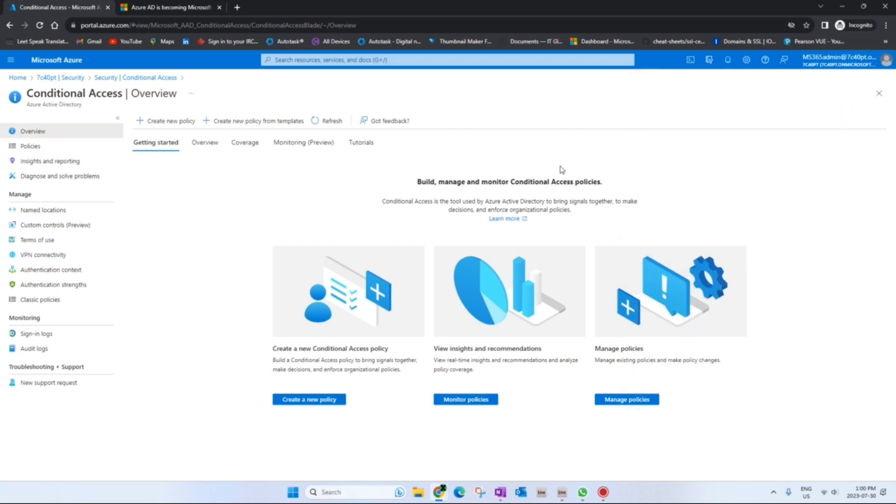
Open "Require multifactor authentication for all users" from the Conditional Access policies list and return to the Security page.
left_click(30, 146)
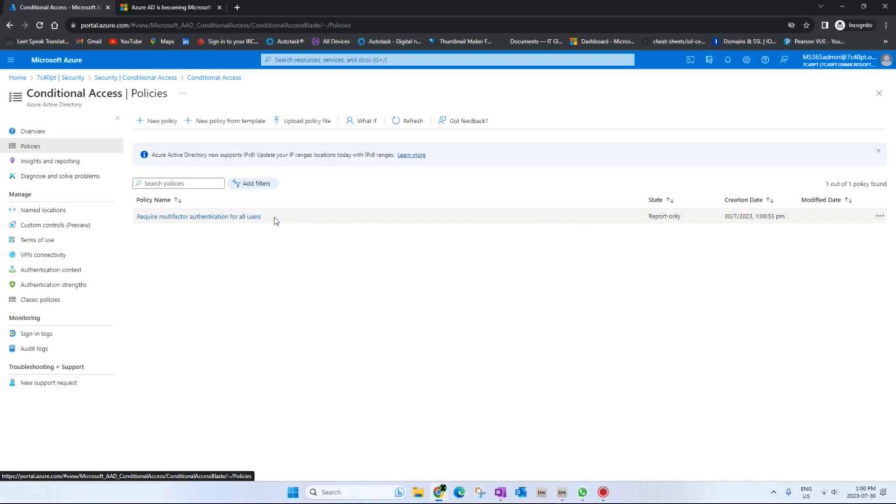
left_click(250, 218)
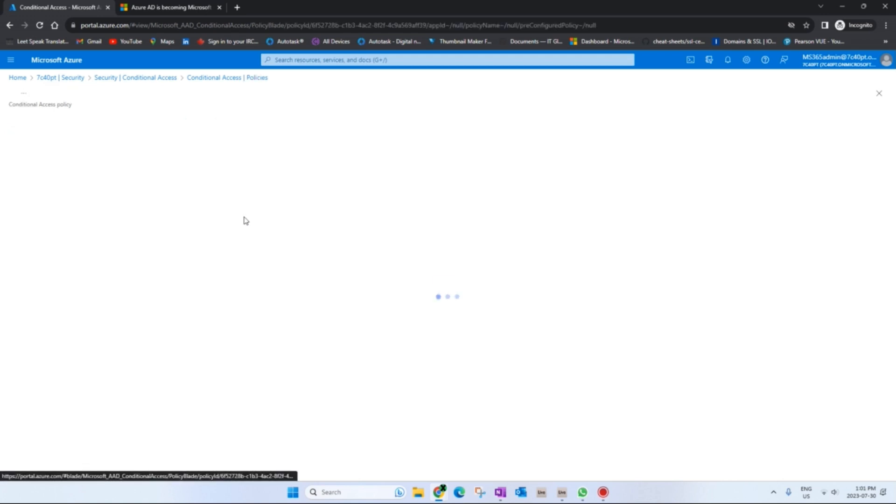
left_click(154, 82)
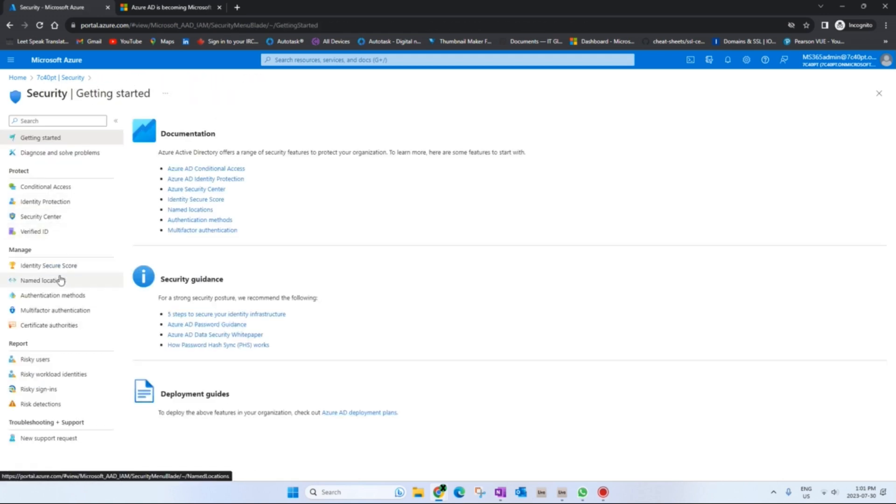
View the Conditional Access sign-in logs and the user assignments of the multifactor authentication policy, and return to the Security page.
left_click(56, 189)
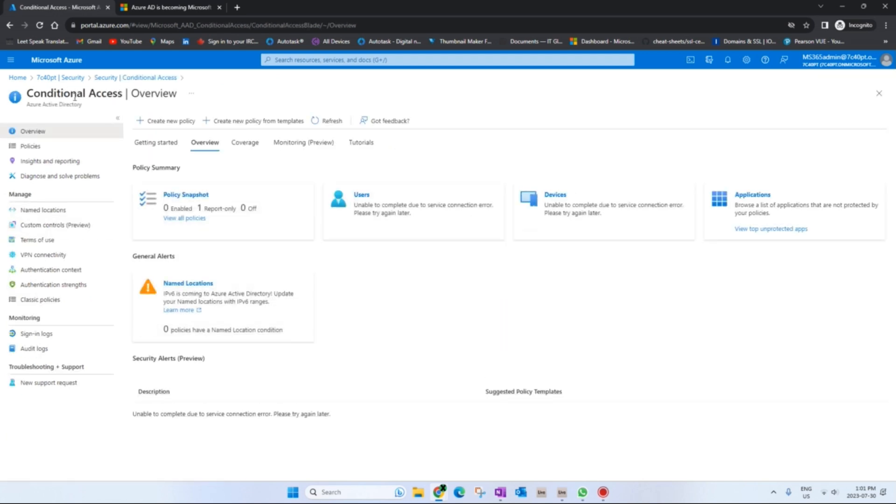
left_click(62, 335)
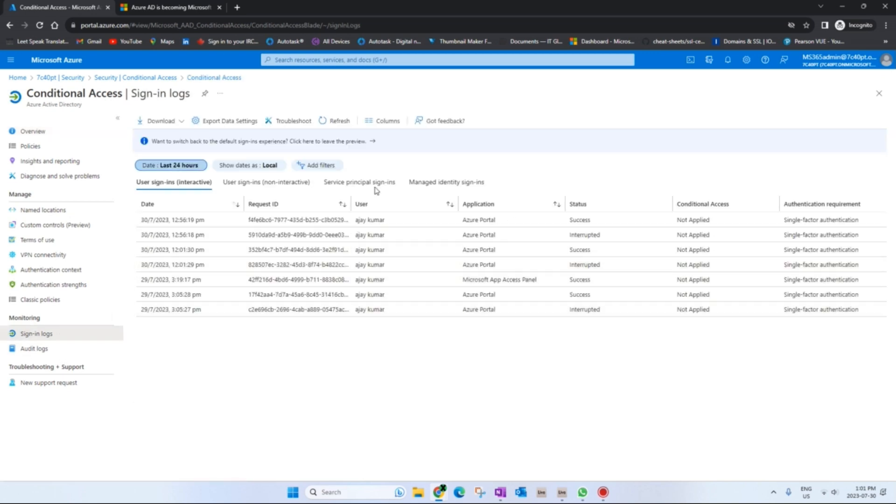
left_click(31, 146)
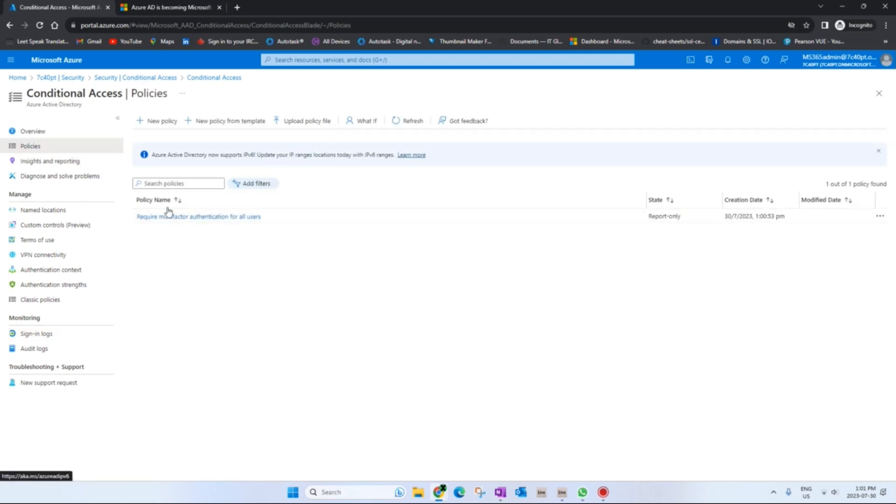
left_click(176, 222)
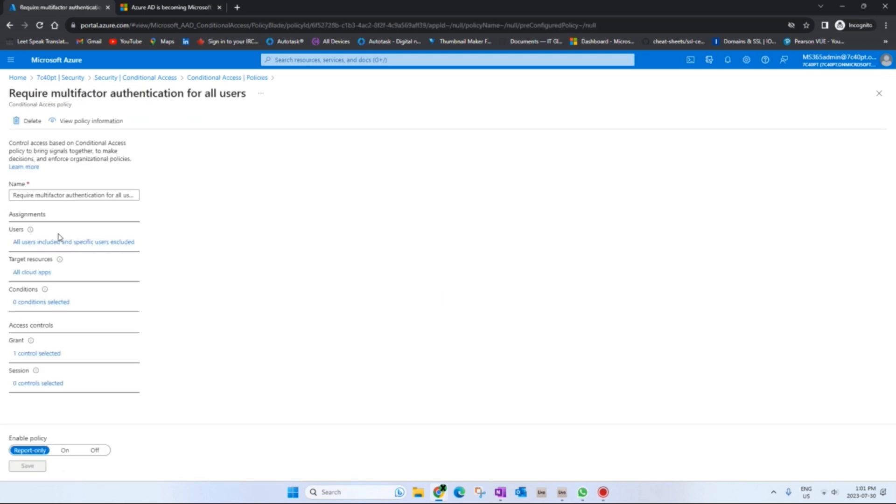
left_click(79, 243)
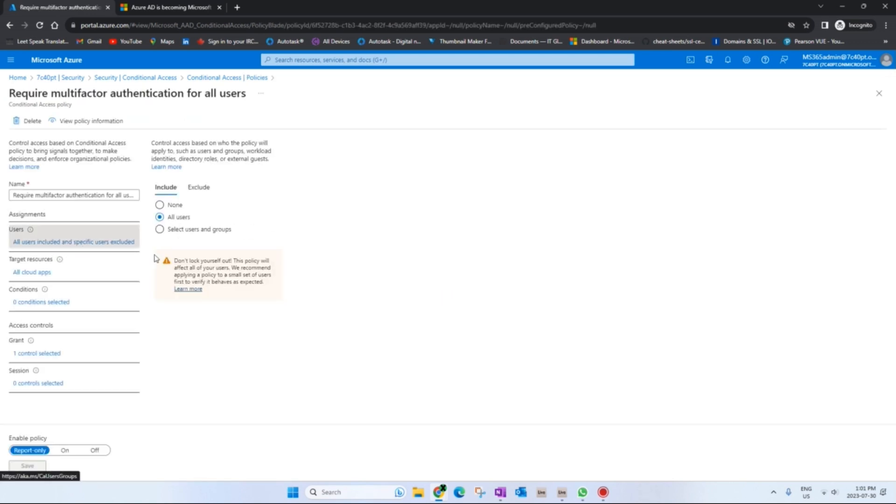
left_click(140, 78)
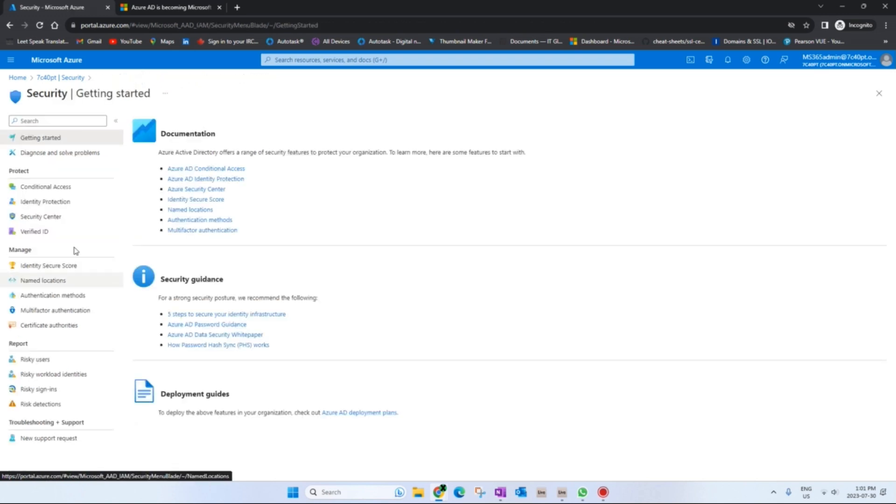
Review the interactive user sign-ins in the Conditional Access sign-in logs.
left_click(46, 188)
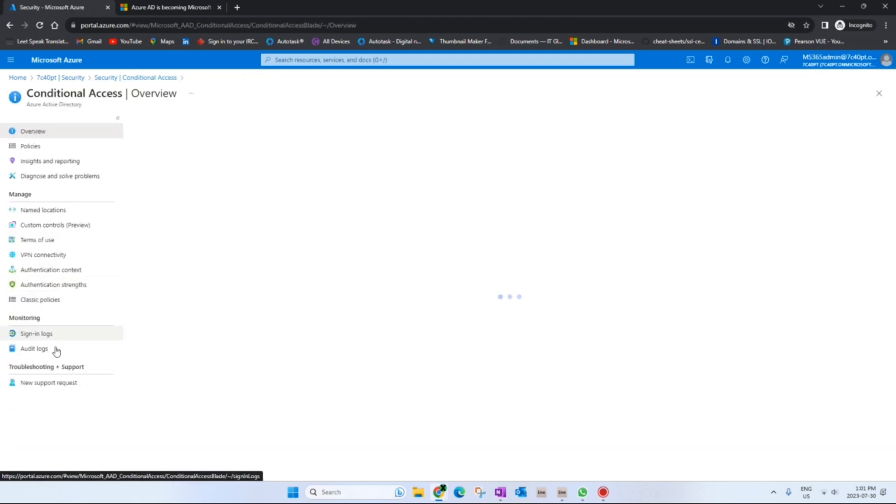
left_click(49, 335)
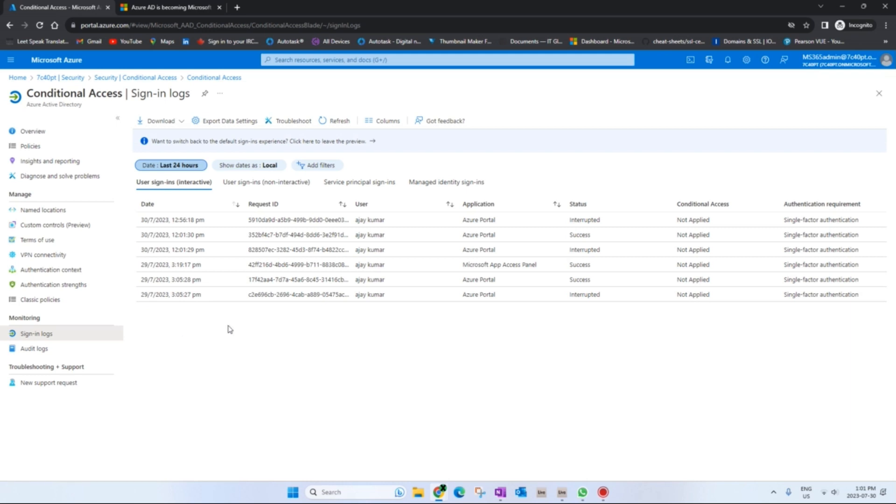
Switch the "Require multifactor authentication for all users" Conditional Access policy to On and save it.
left_click(46, 146)
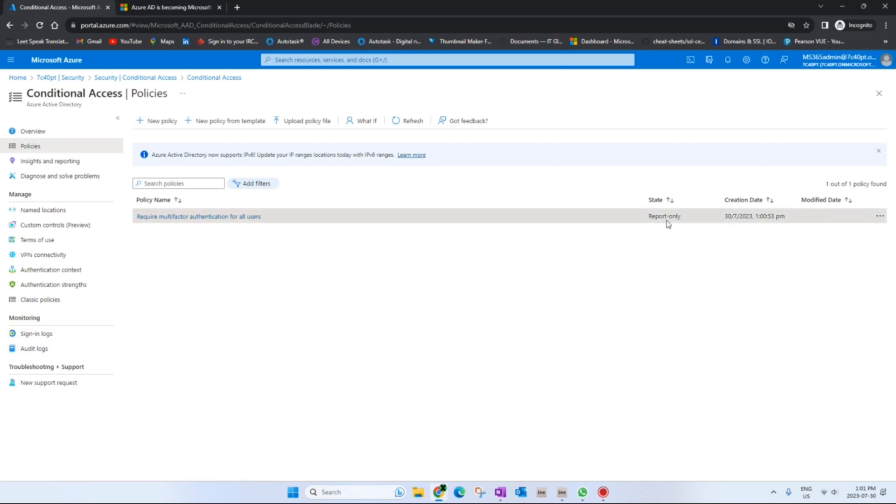
left_click(226, 217)
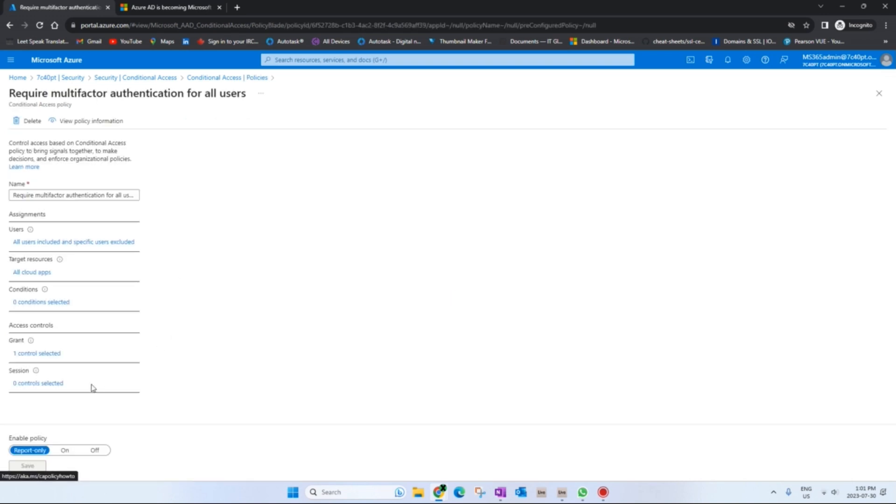
left_click(65, 451)
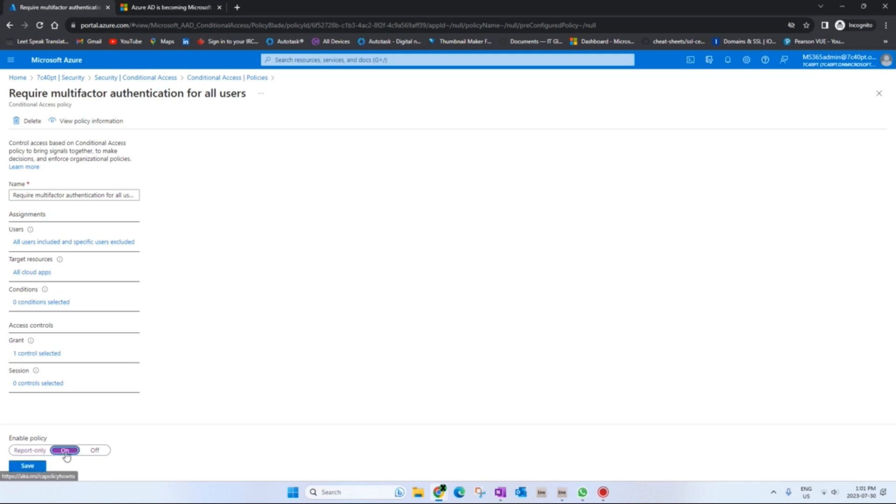
left_click(29, 466)
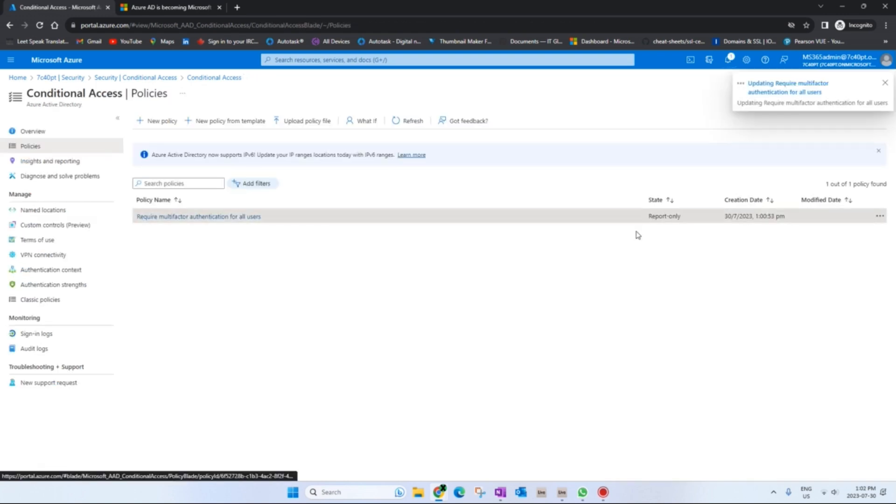